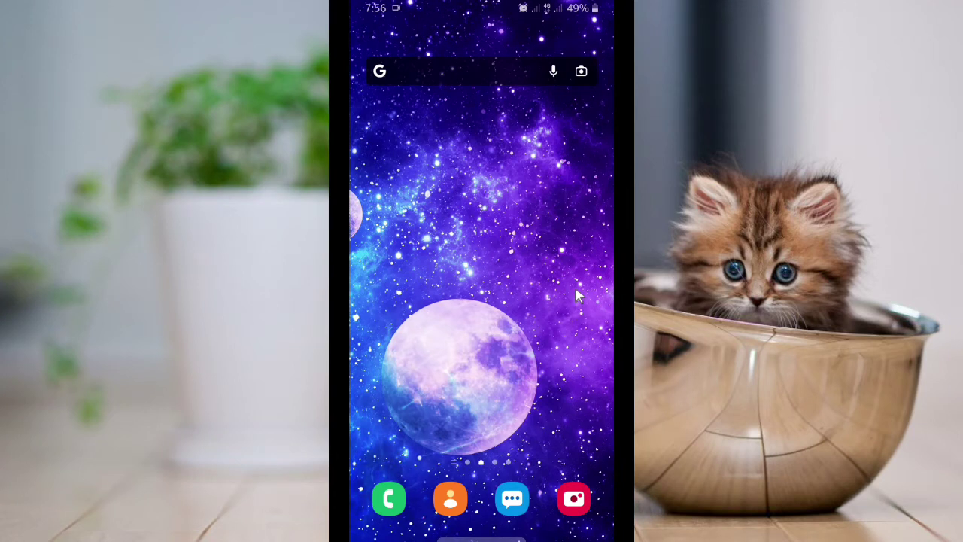
- Swipe up on the home screen to show the app drawer with all installed apps
drag(576, 291, 576, 150)
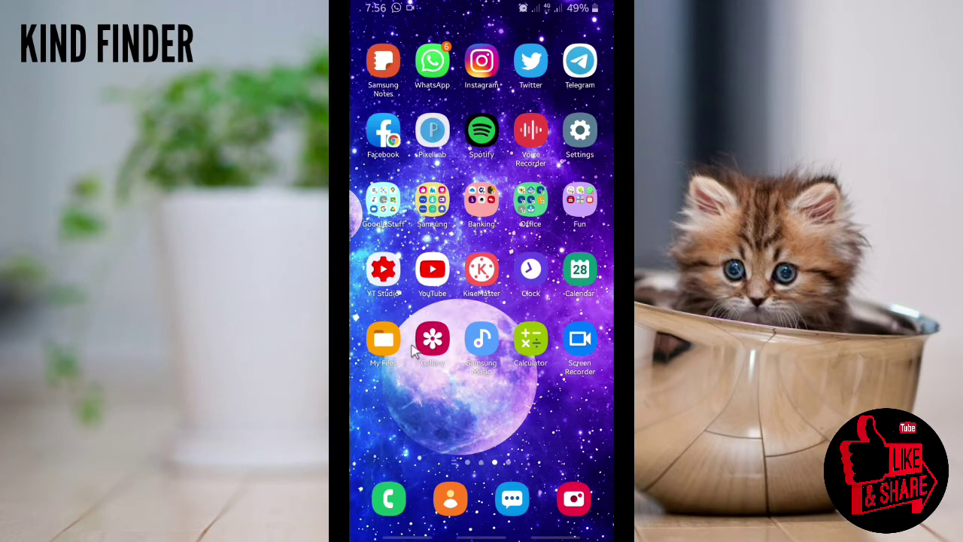
- Launch Twitter and reach Settings and privacy from the side menu
click(544, 69)
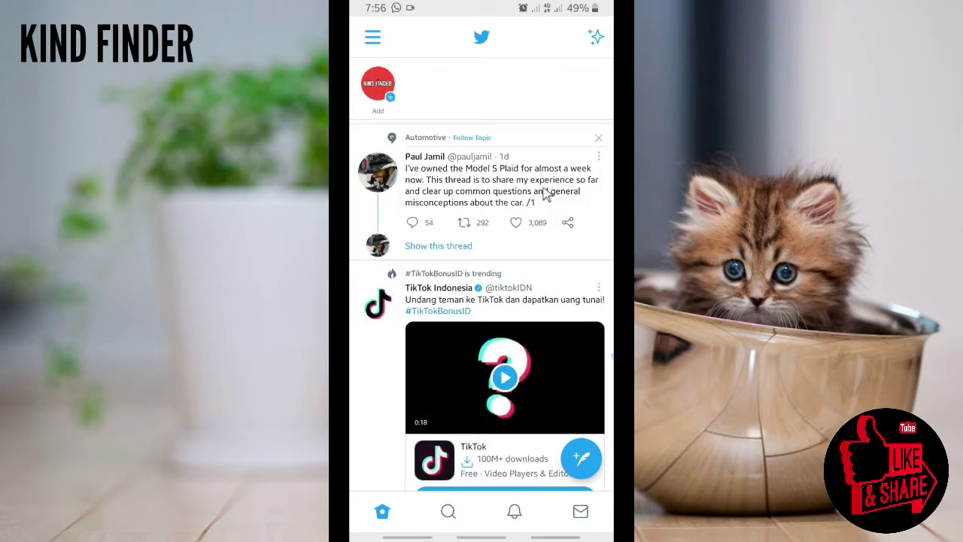
click(373, 39)
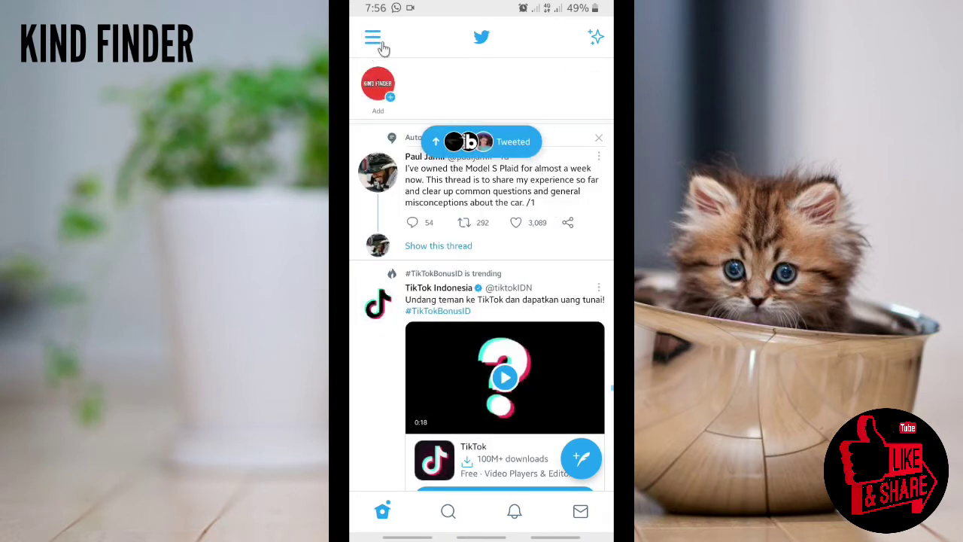
click(382, 37)
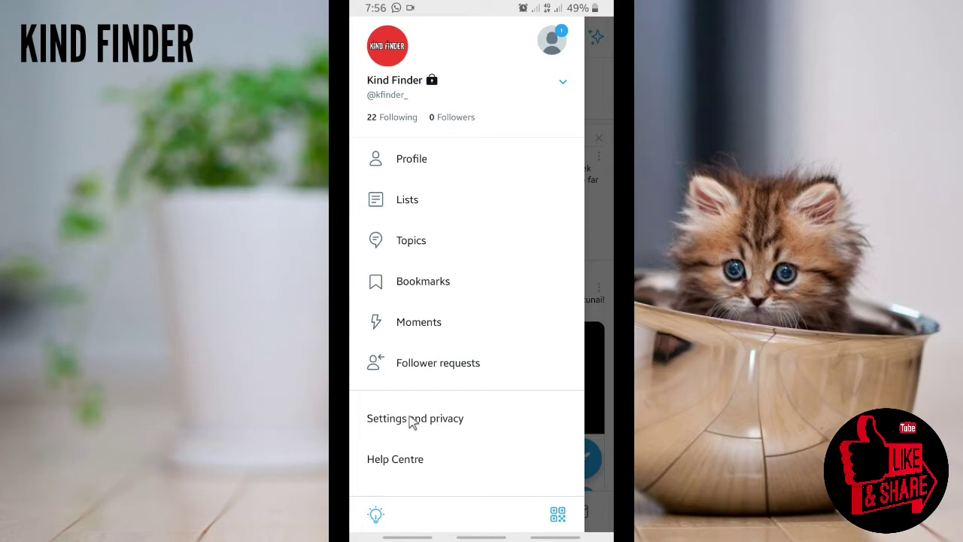
click(412, 420)
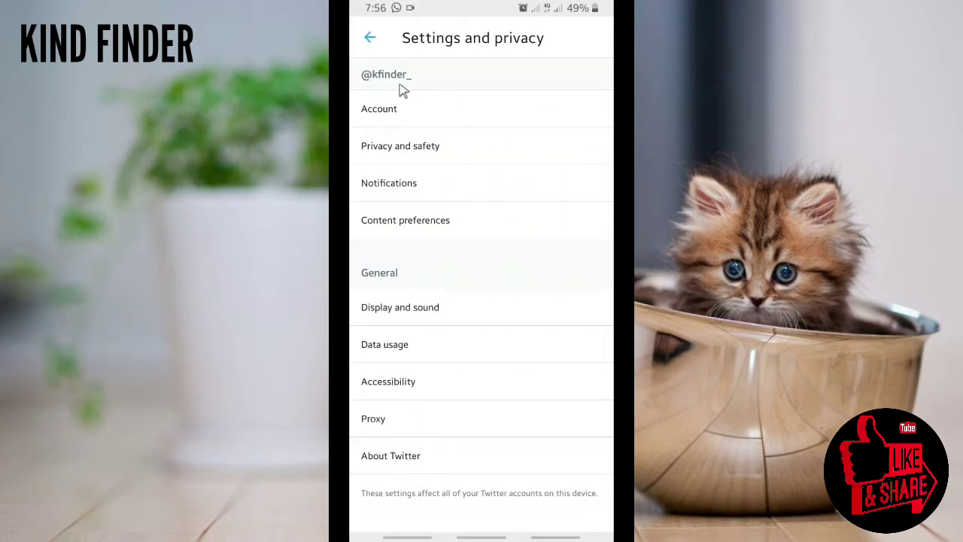
- Look through the Account settings, then return to Settings and privacy
click(397, 113)
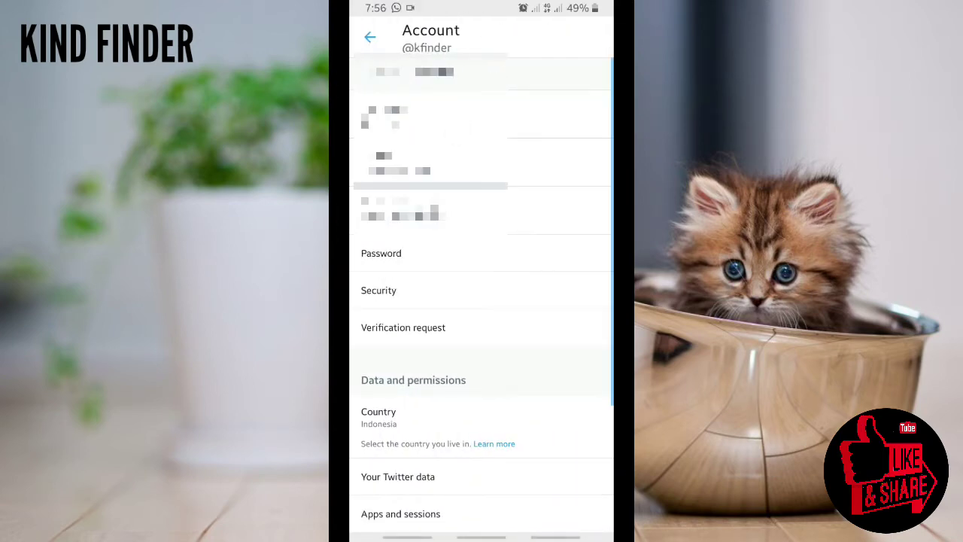
scroll(443, 237, down, 3)
scroll(471, 294, up, 2)
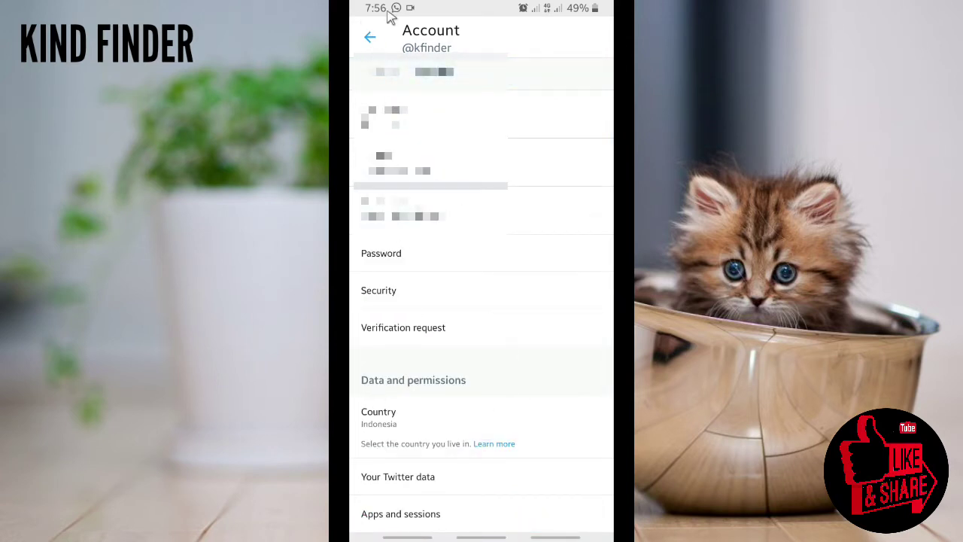
click(371, 39)
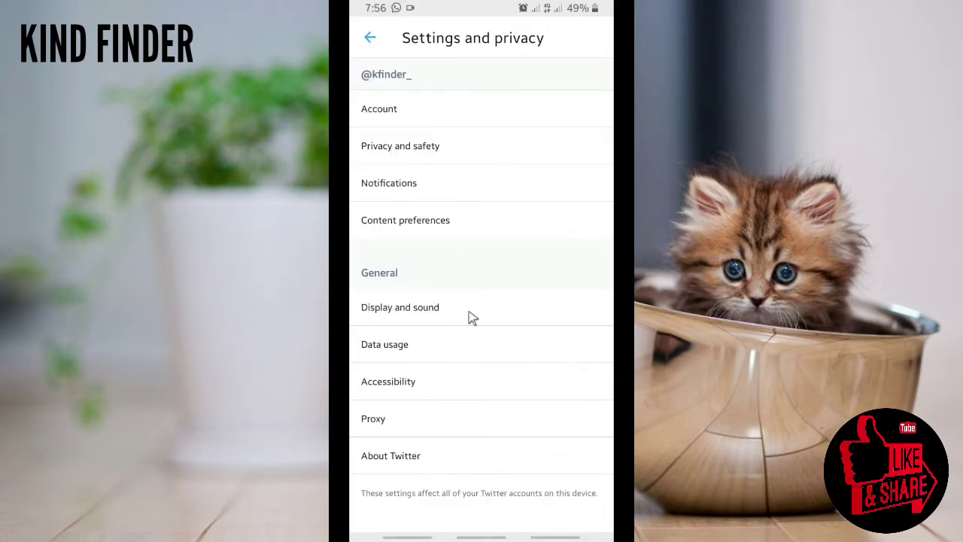
- Save Content preferences recommendations with only English checked, then return to the home timeline
click(443, 227)
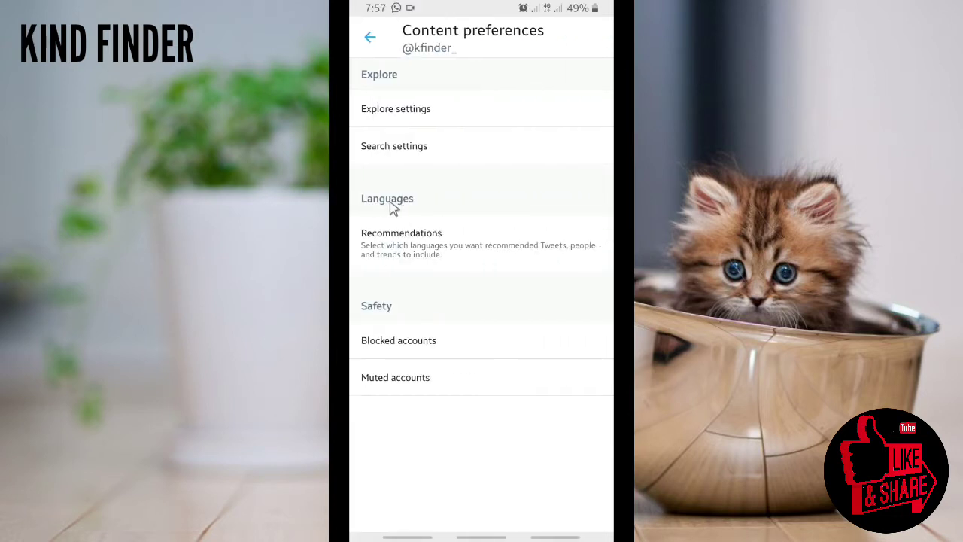
click(403, 253)
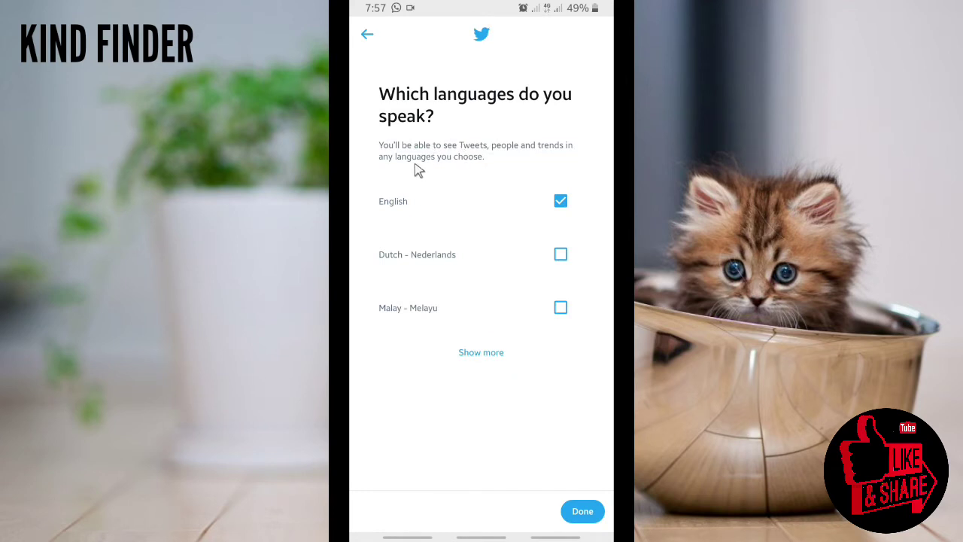
click(366, 35)
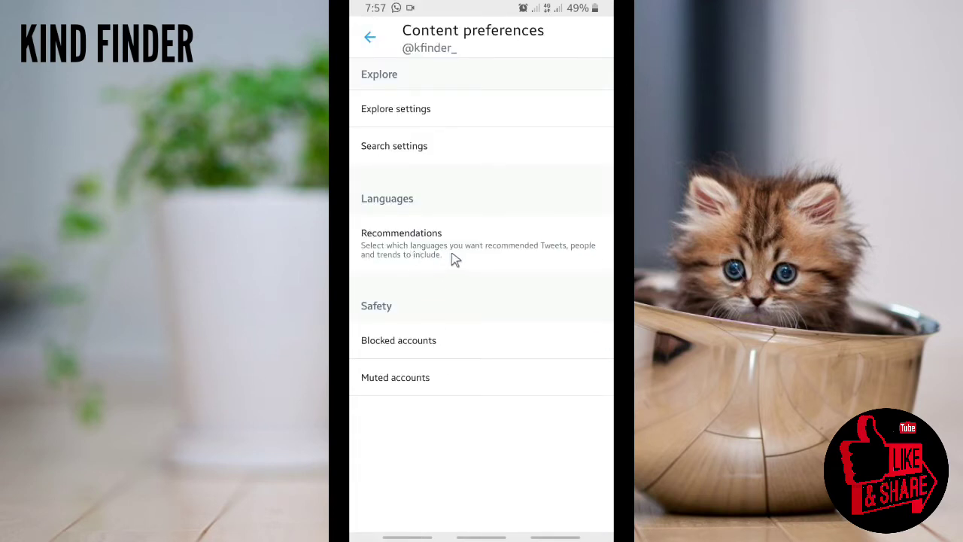
click(518, 251)
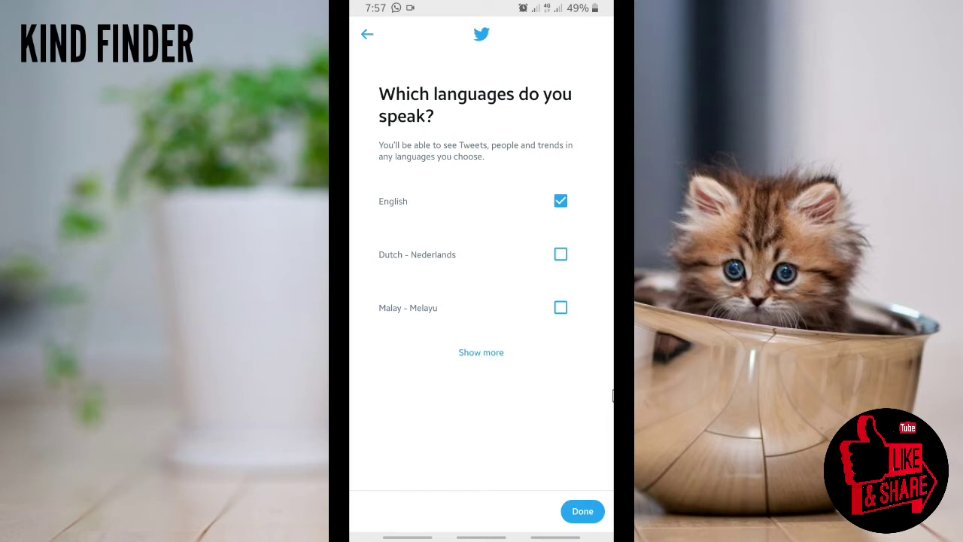
click(581, 511)
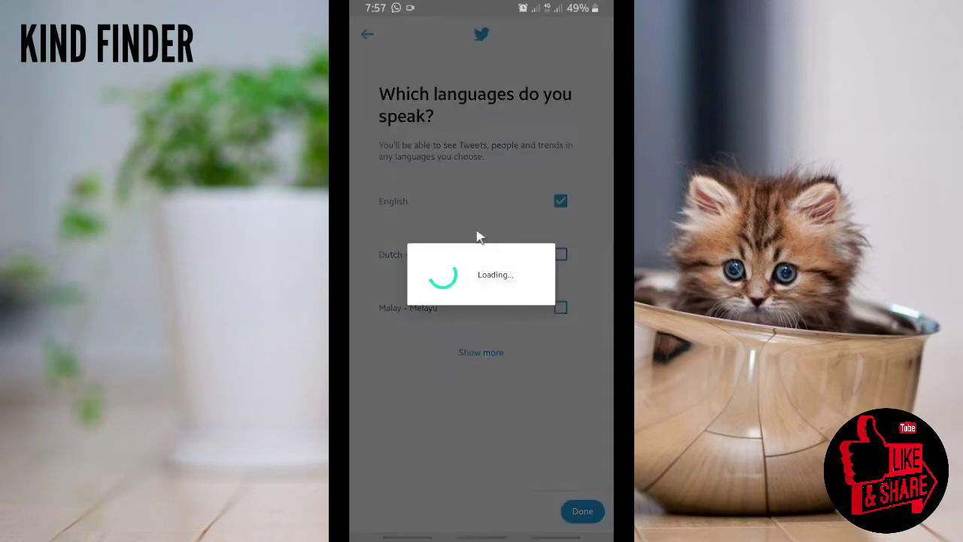
click(368, 43)
click(368, 42)
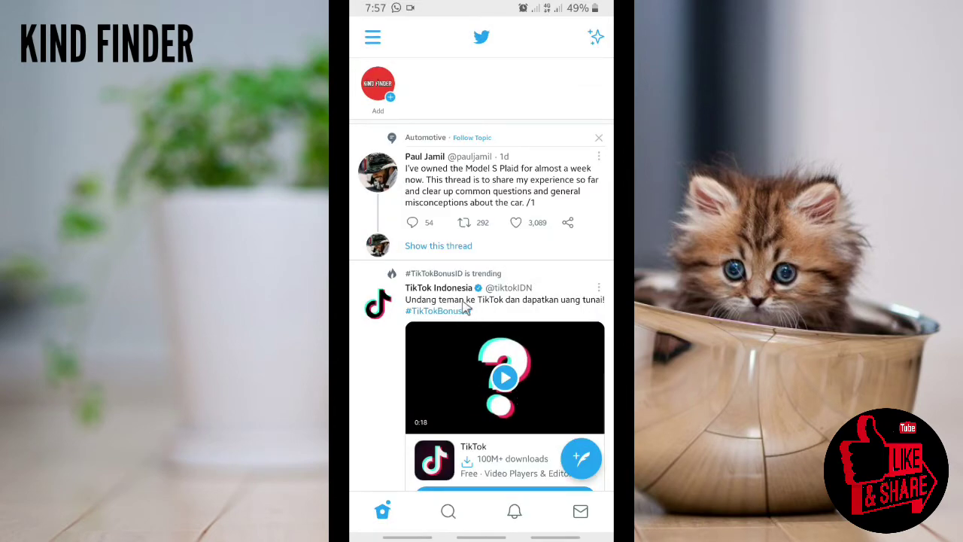
- Scroll through the Twitter home feed, then exit to the Android home screen
scroll(463, 299, down, 5)
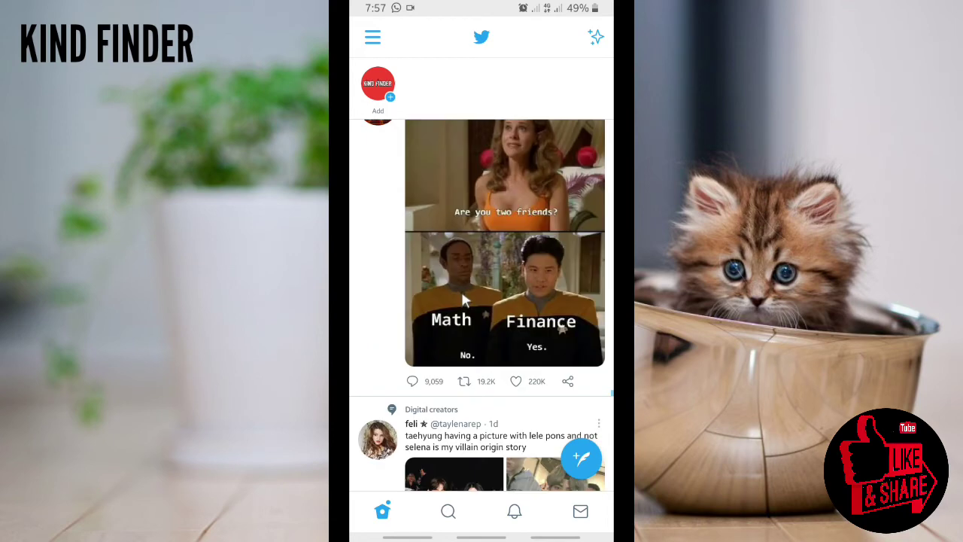
scroll(460, 290, up, 10)
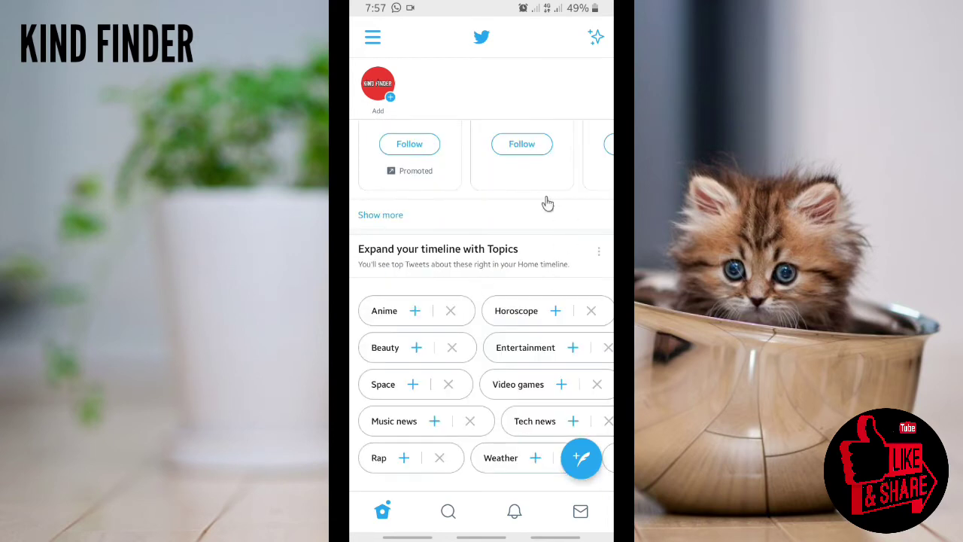
scroll(548, 200, down, 10)
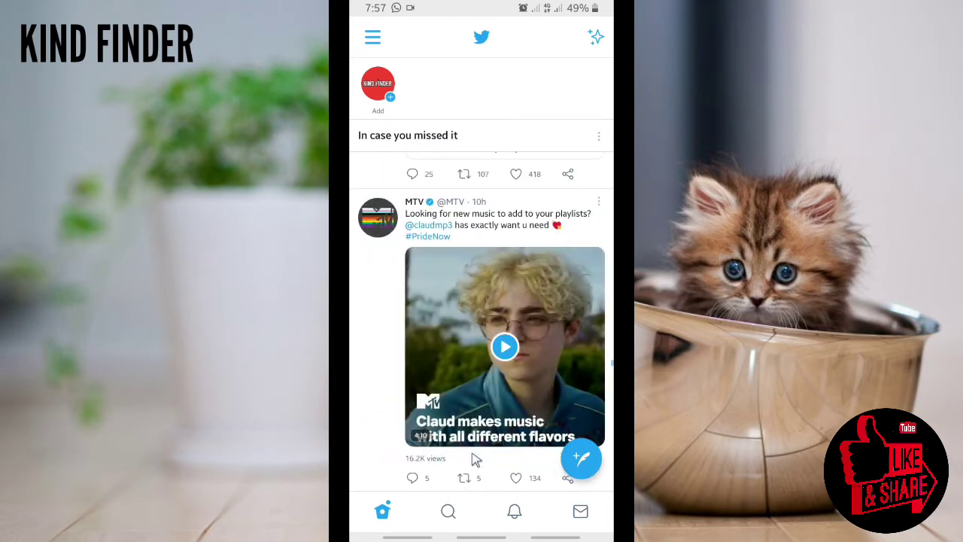
drag(473, 536, 482, 316)
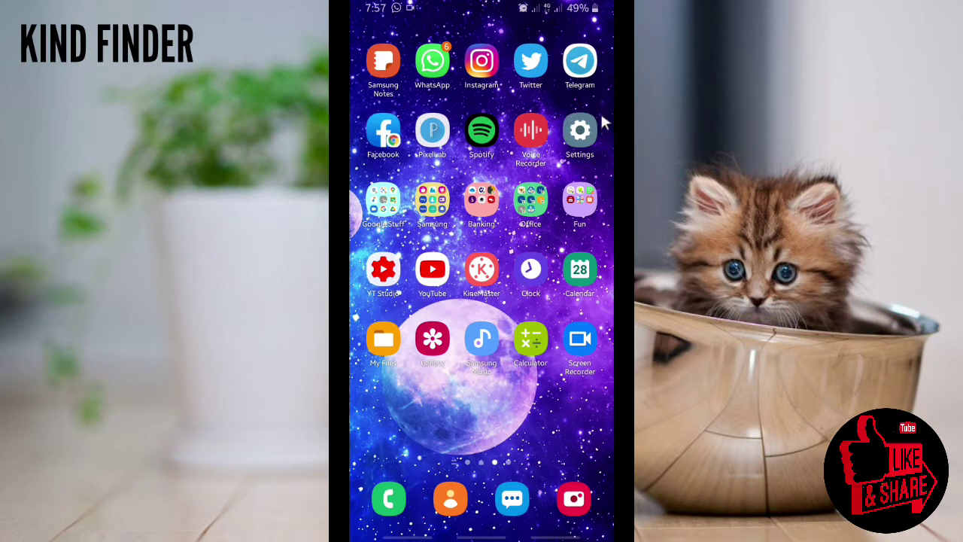
- In Settings > General management > Language and input, apply Indonesia (Indonesia) as device language
click(576, 133)
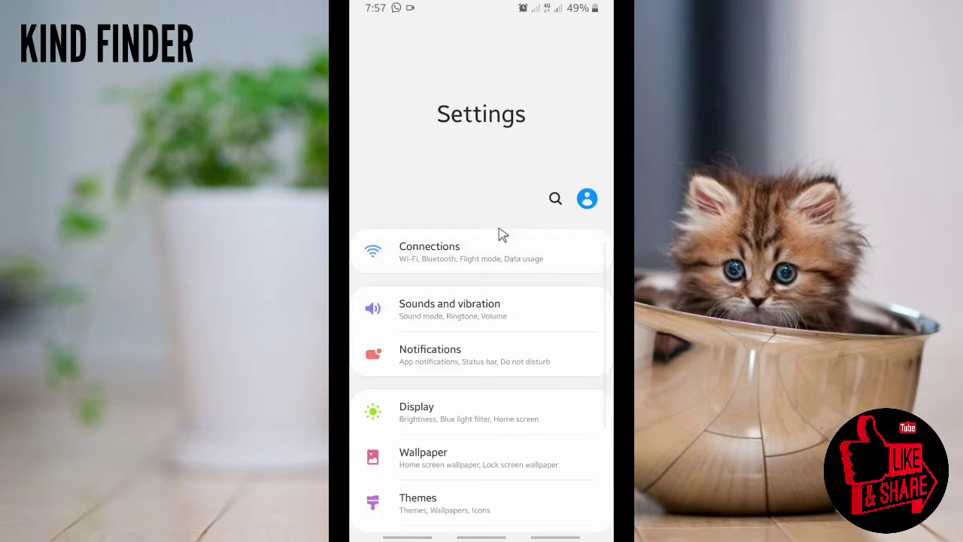
scroll(519, 374, down, 3)
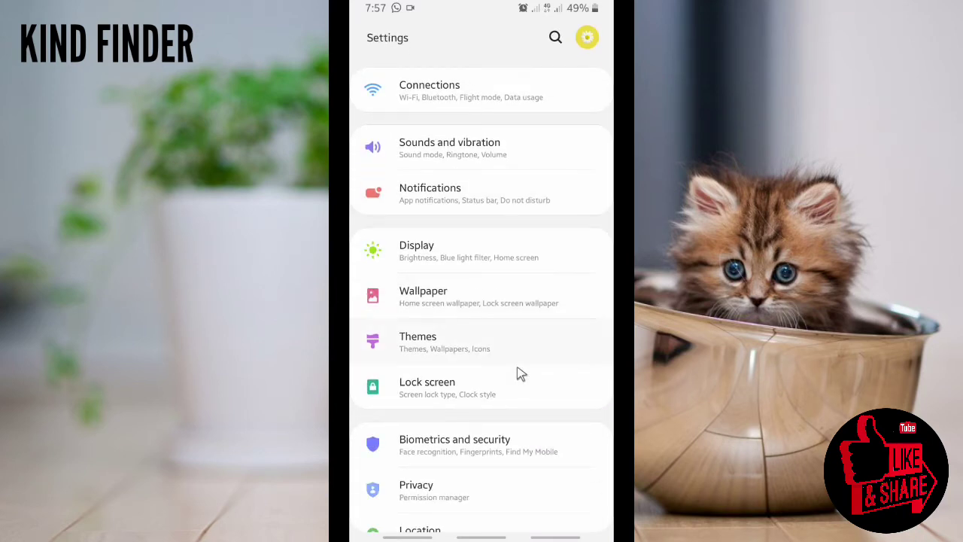
scroll(519, 374, down, 2)
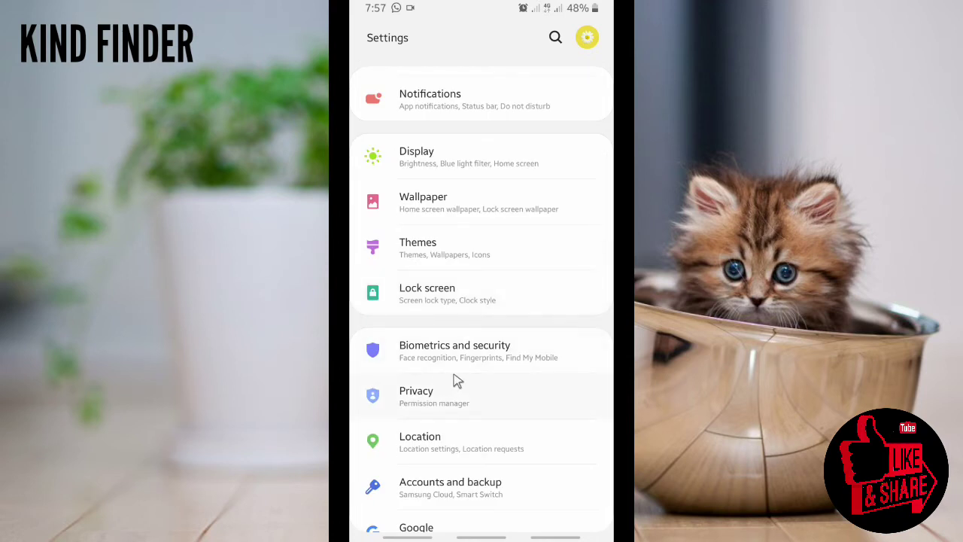
scroll(520, 471, down, 5)
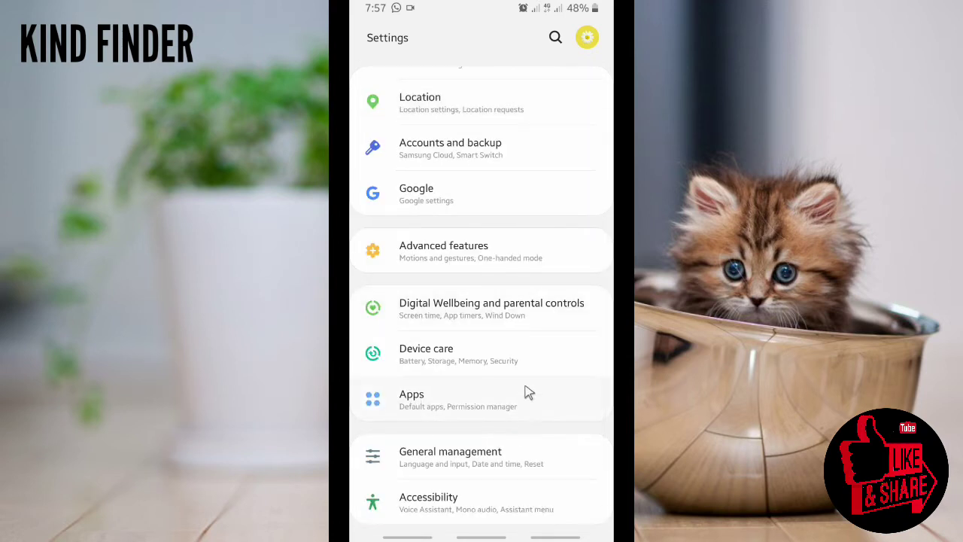
click(447, 457)
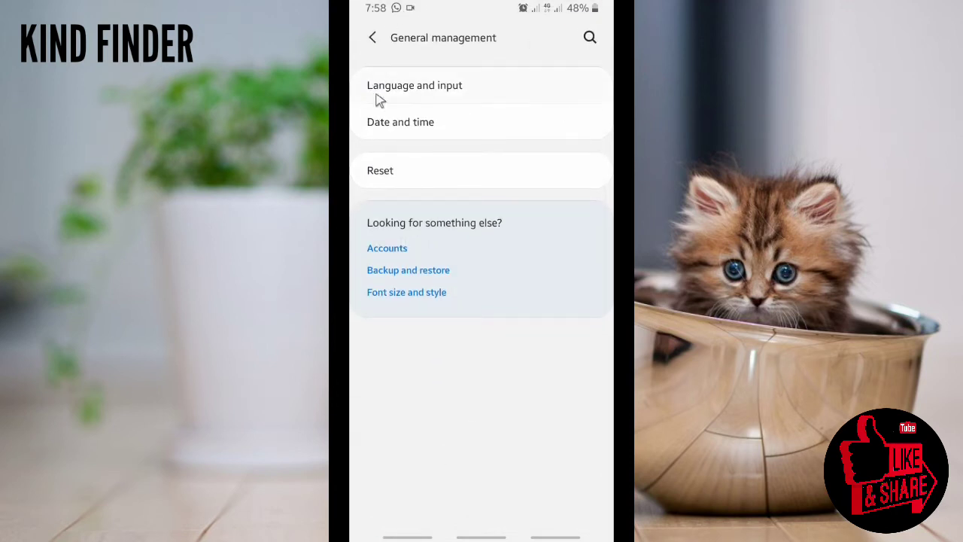
click(438, 98)
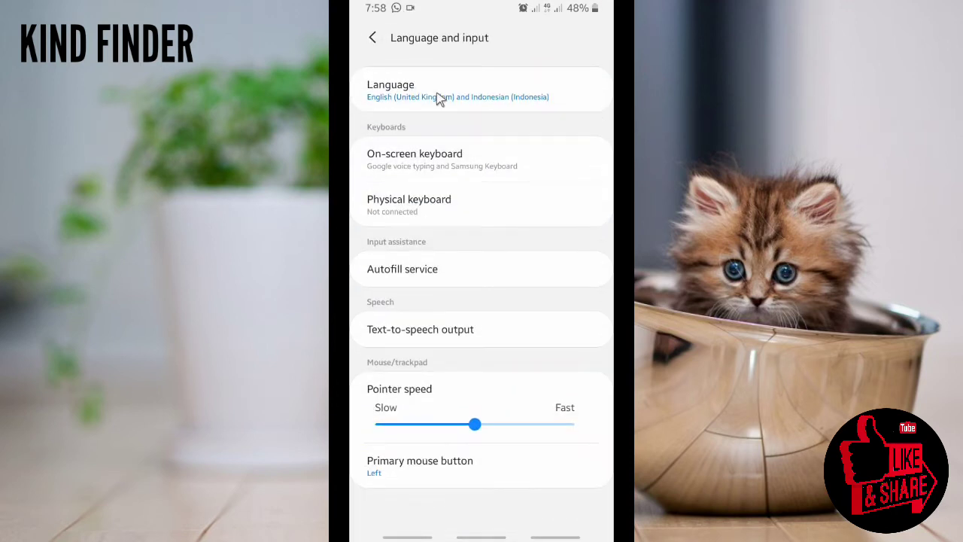
click(478, 101)
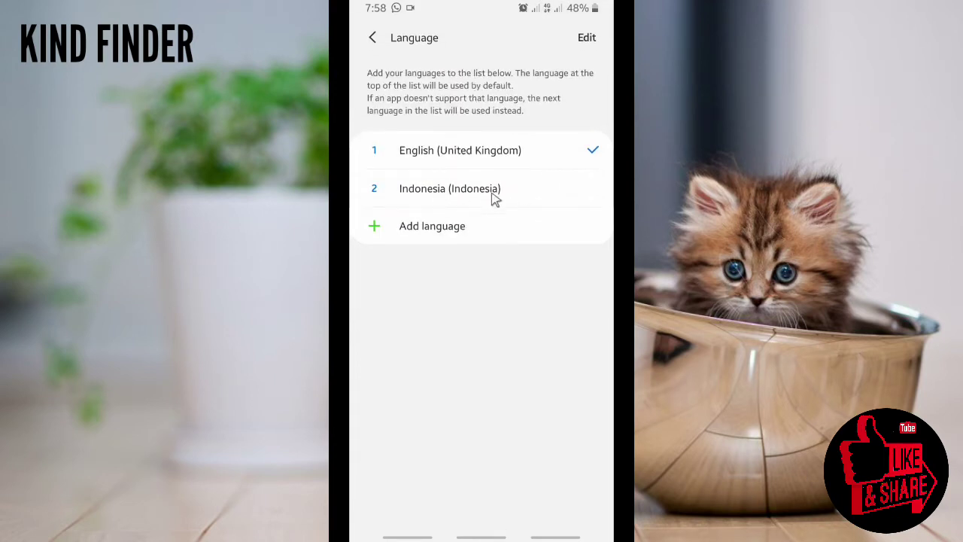
click(515, 197)
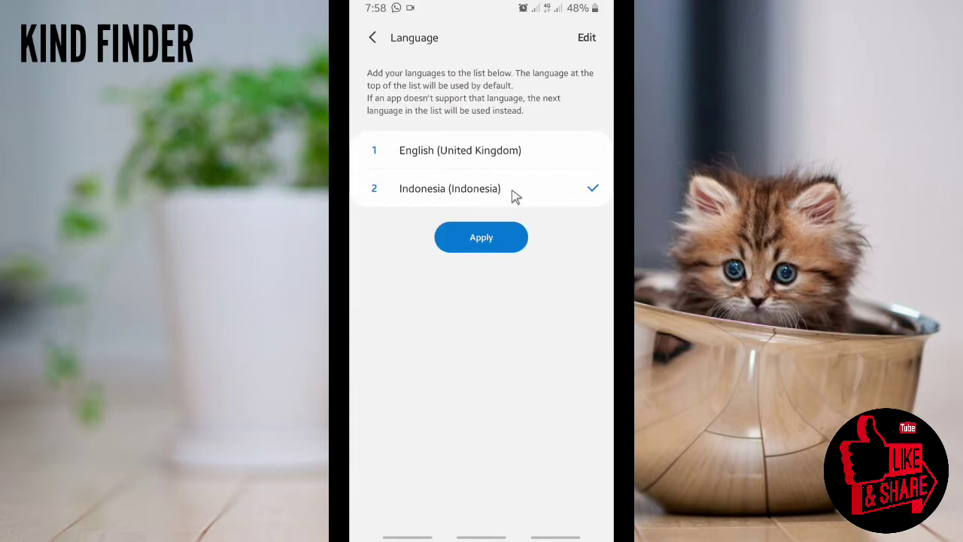
click(487, 249)
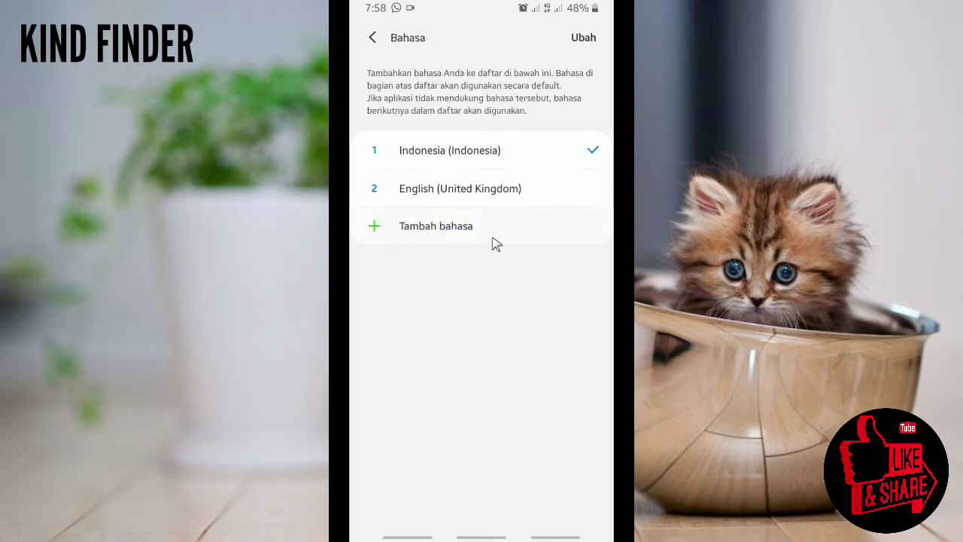
- Back out through Bahasa dan input, Manajemen umum and Pengaturan to the home screen
right_click(495, 310)
right_click(495, 309)
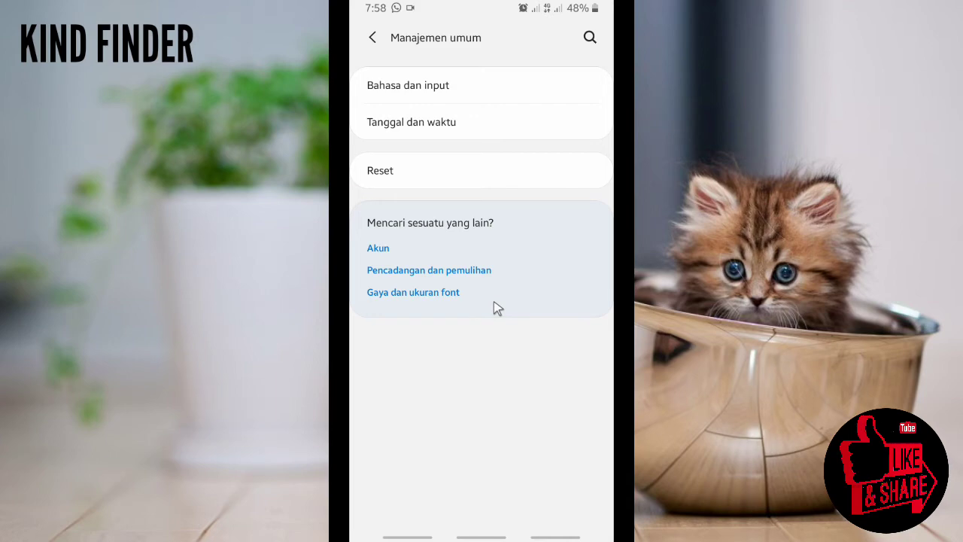
right_click(494, 305)
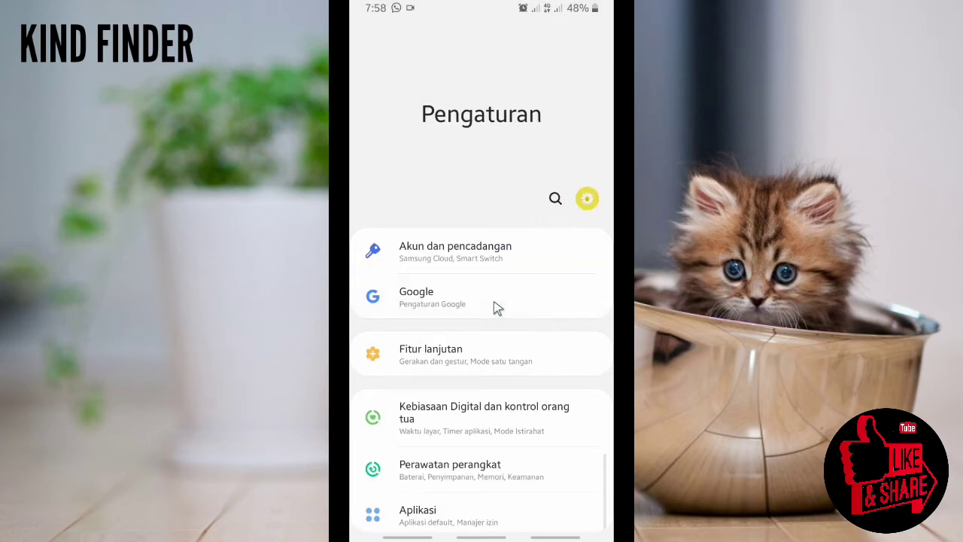
right_click(493, 301)
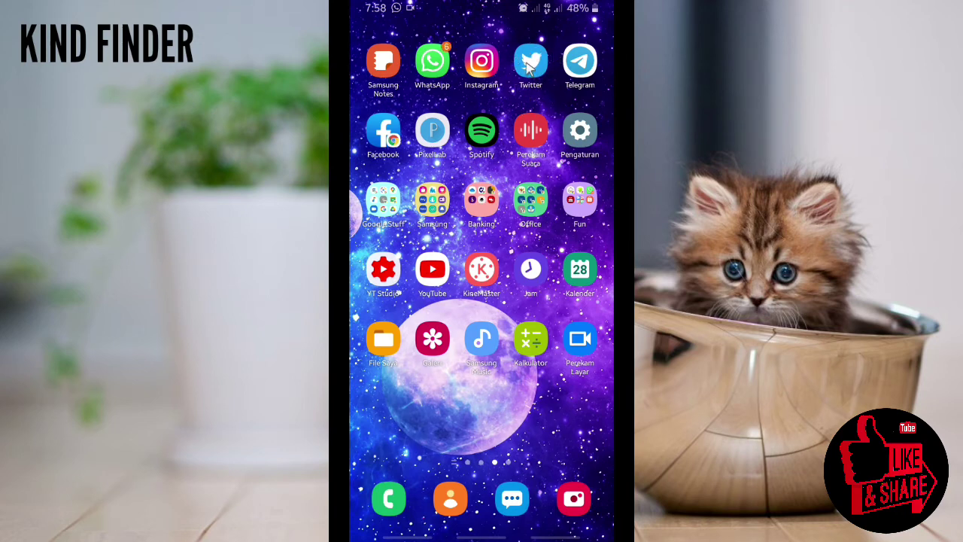
- Launch Twitter and check that the side menu now shows Profil, Daftar and Topik
click(530, 66)
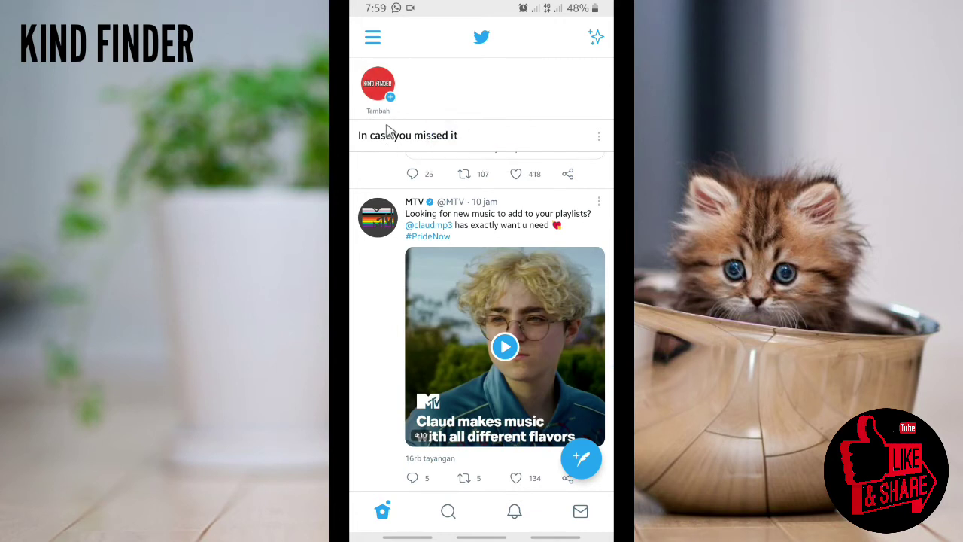
click(374, 33)
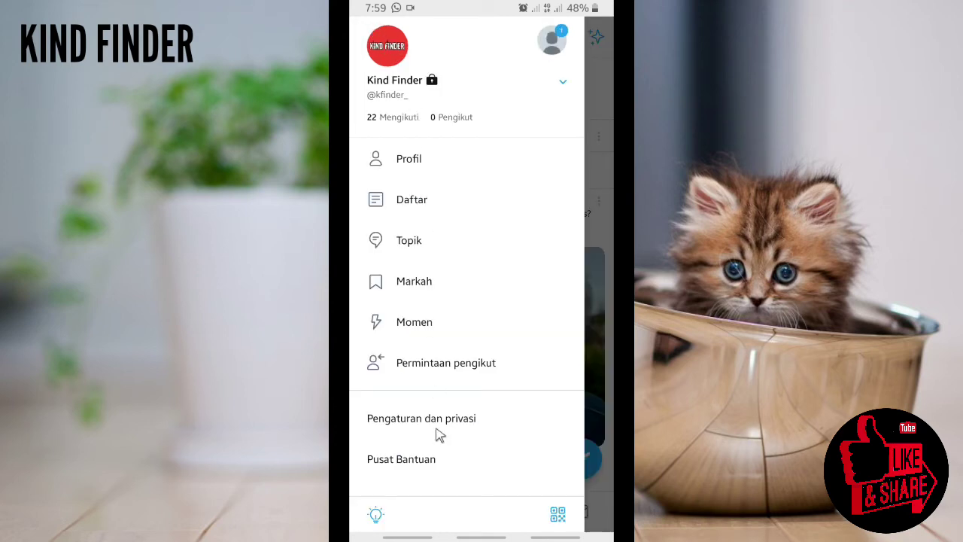
click(596, 198)
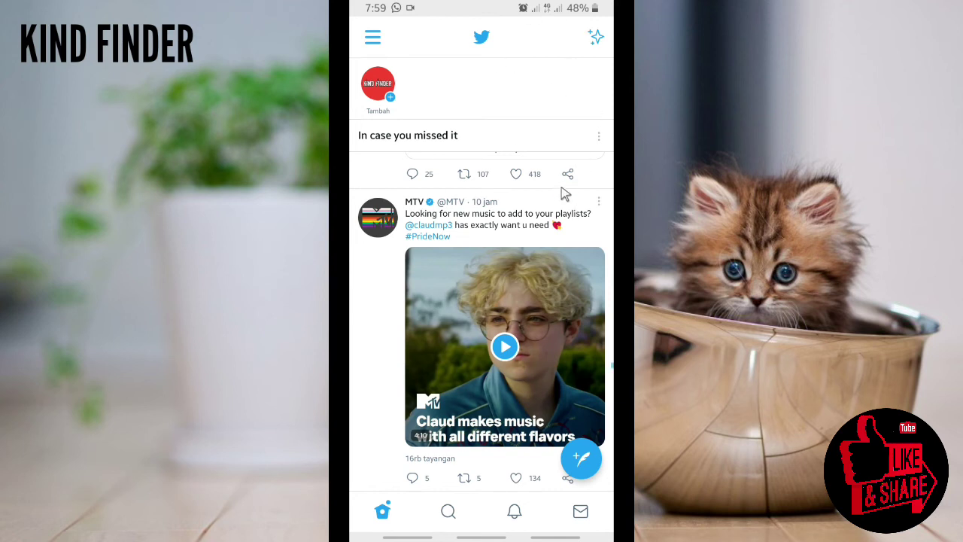
- Scroll the feed, recheck the Indonesian side menu, then exit Twitter to the home screen
drag(439, 247, 423, 81)
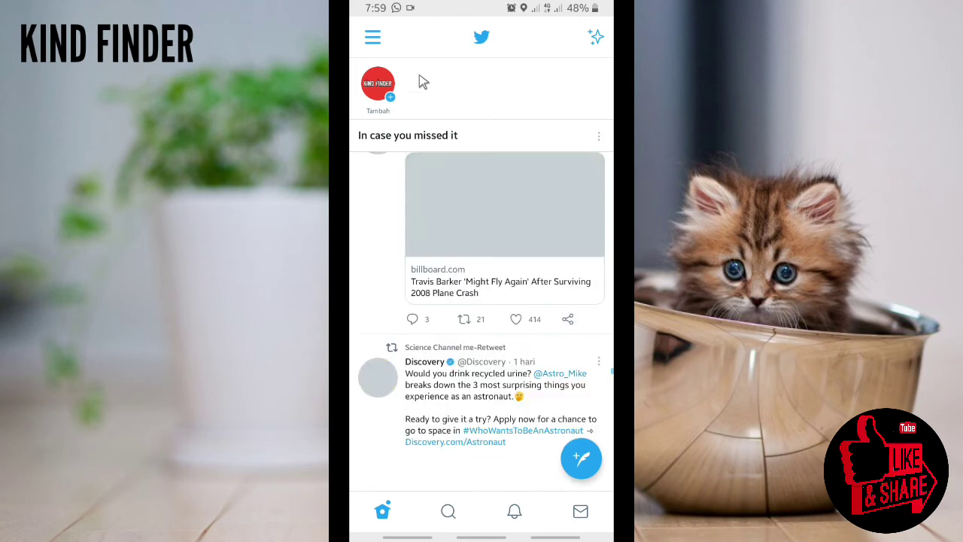
click(372, 36)
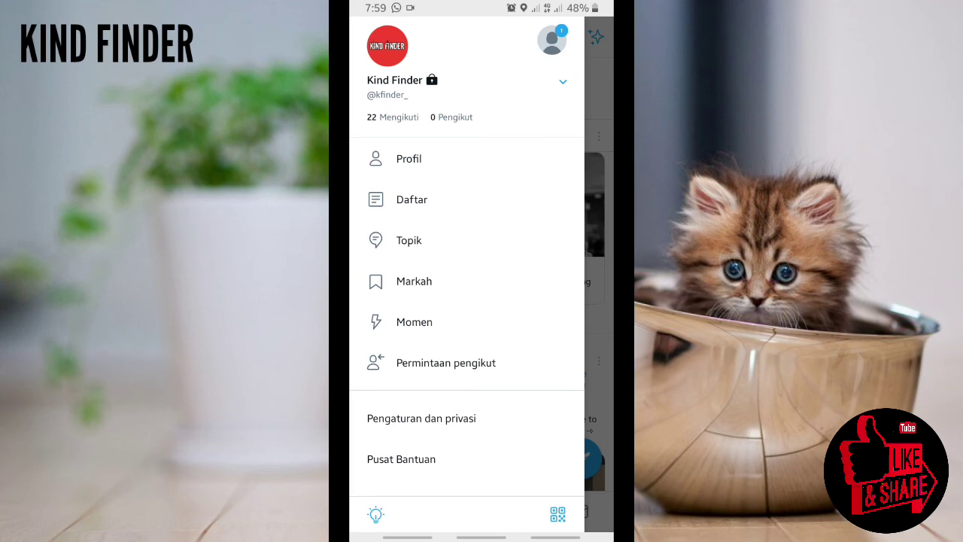
key(Escape)
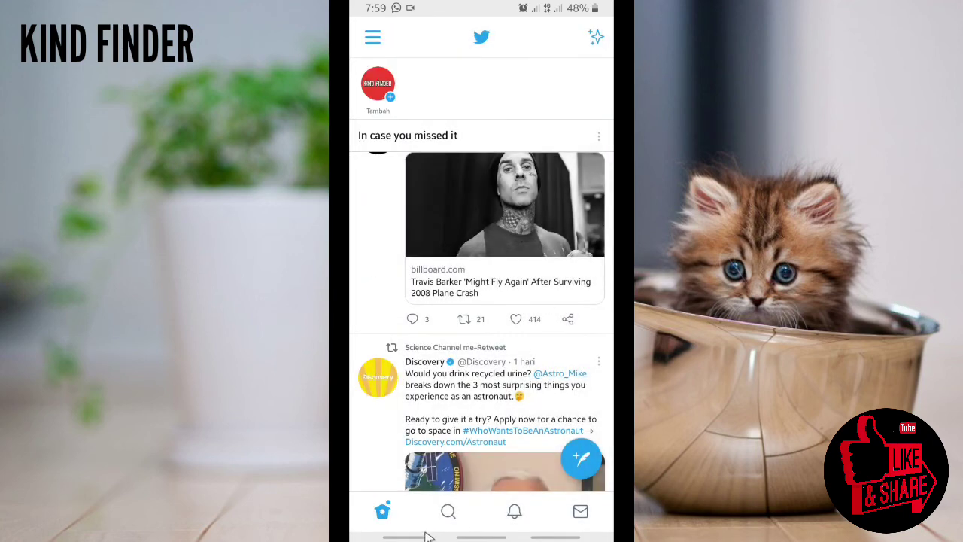
drag(482, 536, 553, 238)
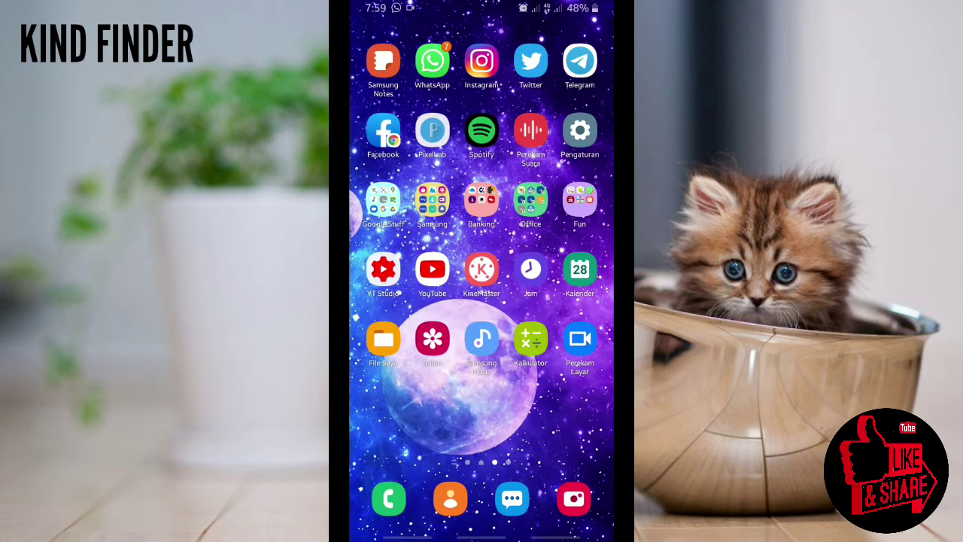